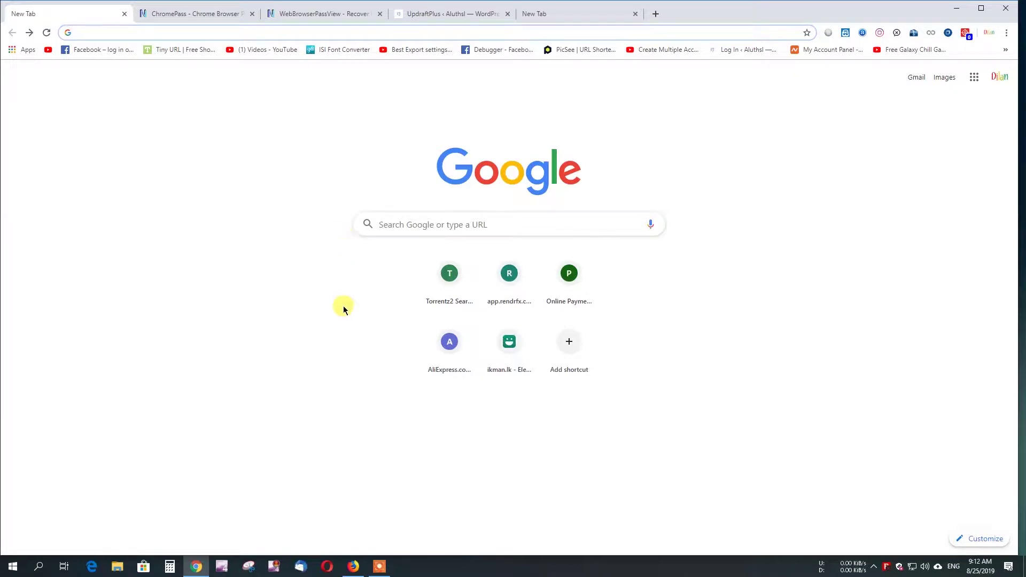
# Step: Check Chrome is current under Help > About Google Chrome, then go to Settings
pyautogui.click(1007, 37)
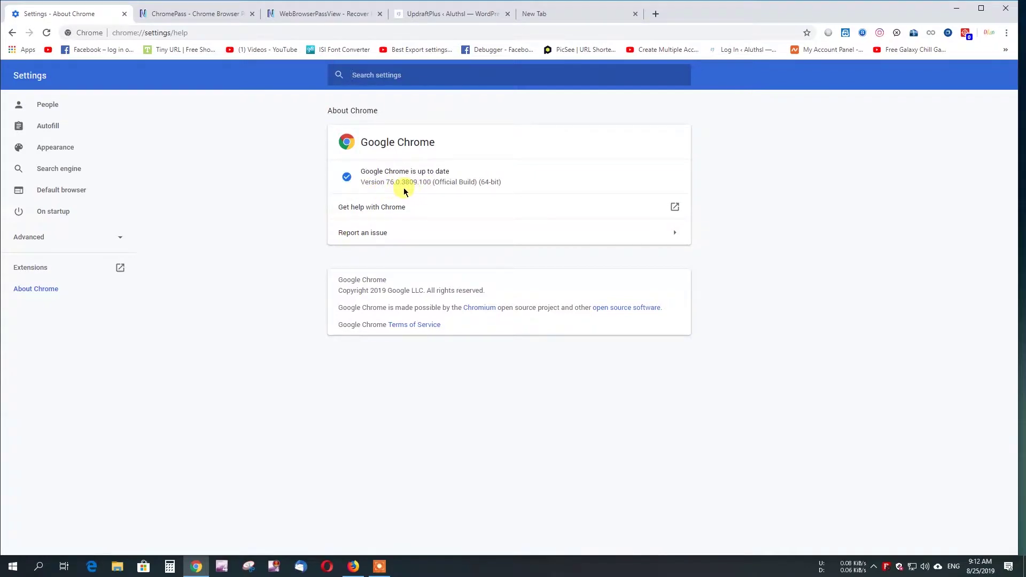
pyautogui.click(1006, 33)
pyautogui.click(921, 229)
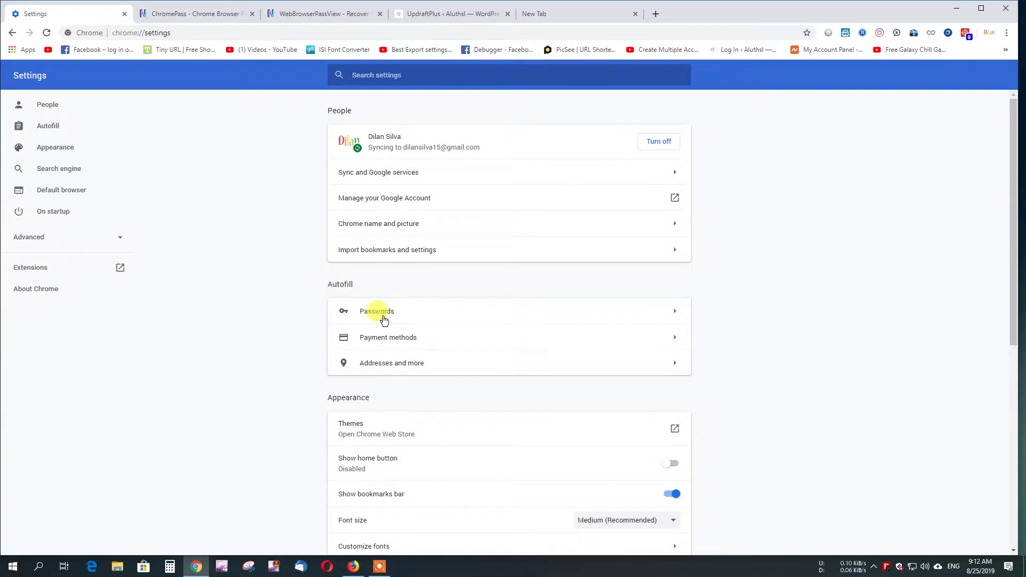
# Step: Open Autofill > Passwords and scroll through the Saved Passwords and Never Saved lists
pyautogui.click(382, 316)
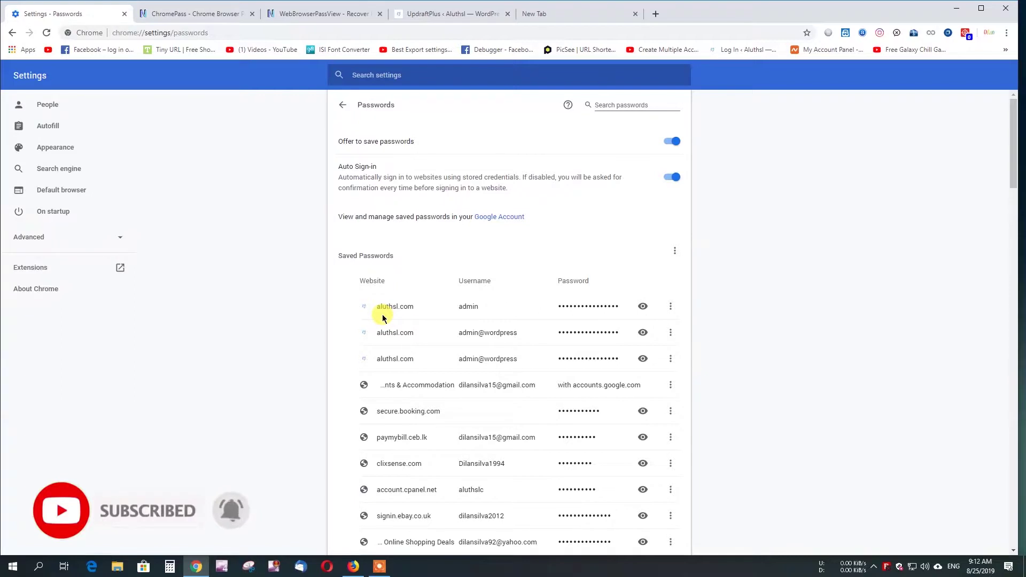
pyautogui.scroll(-1, 382, 316)
pyautogui.scroll(-2, 383, 315)
pyautogui.scroll(-4, 382, 315)
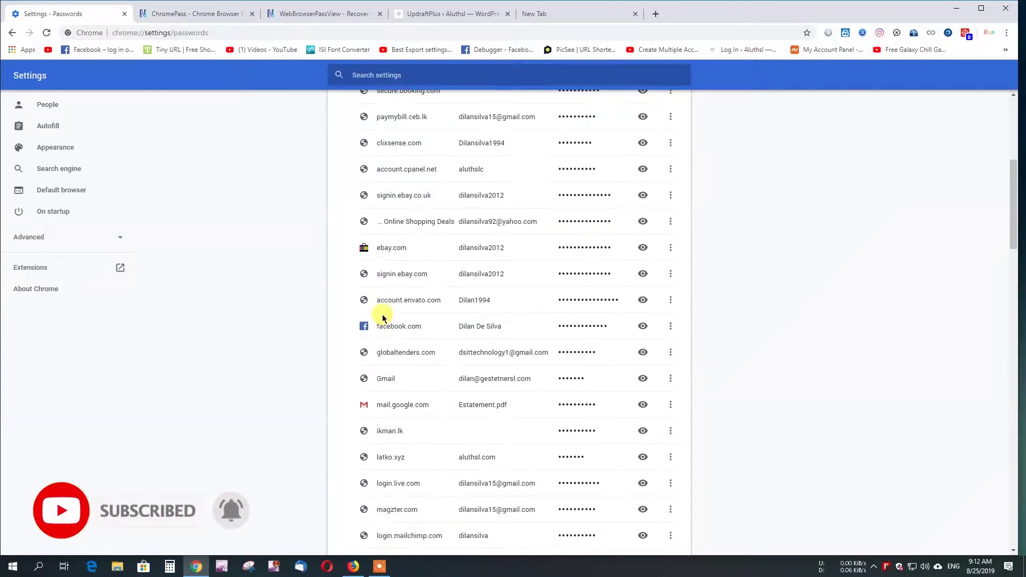
pyautogui.scroll(-4, 382, 315)
pyautogui.scroll(-4, 383, 318)
pyautogui.scroll(-4, 382, 318)
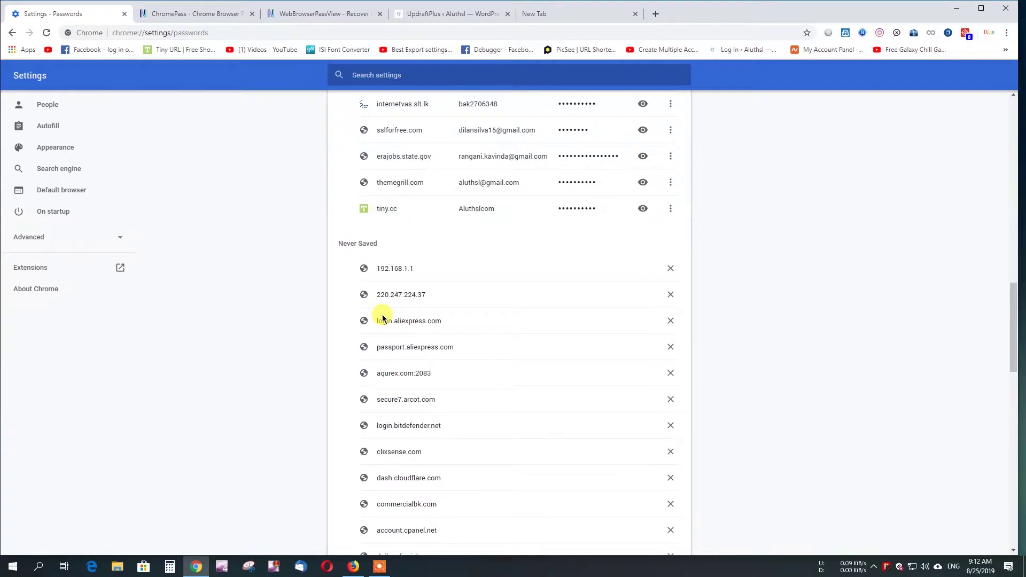
pyautogui.scroll(-2, 384, 319)
pyautogui.scroll(-1, 384, 321)
pyautogui.scroll(-2, 385, 326)
pyautogui.scroll(-2, 385, 336)
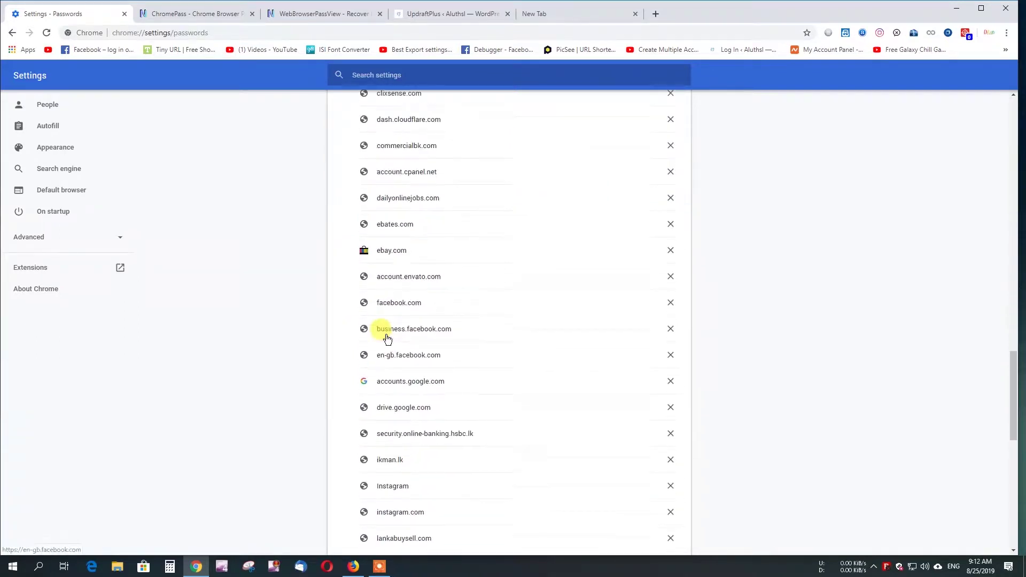
pyautogui.scroll(7, 386, 337)
pyautogui.scroll(8, 384, 328)
pyautogui.scroll(5, 383, 334)
pyautogui.scroll(7, 416, 337)
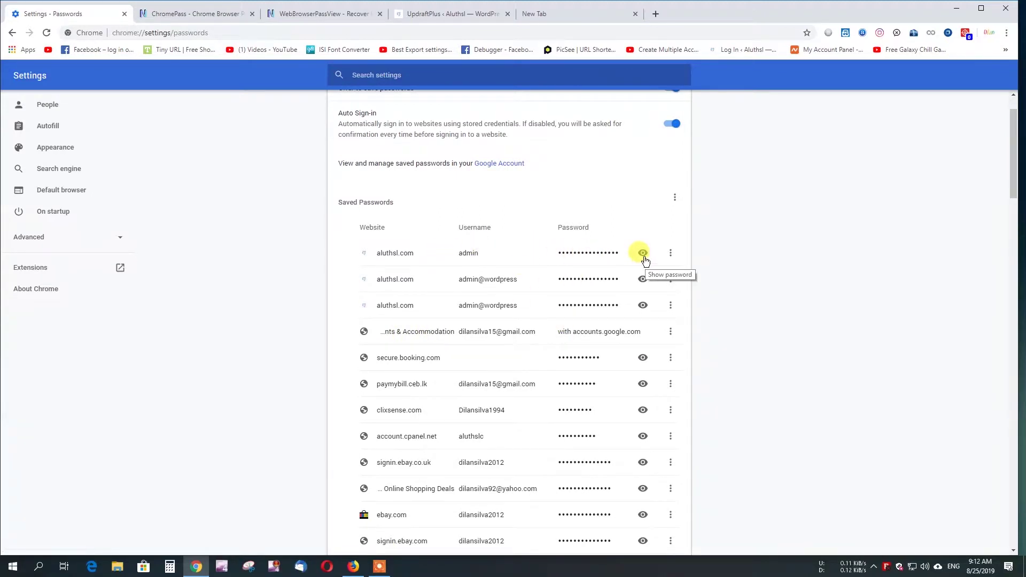
pyautogui.scroll(1, 645, 260)
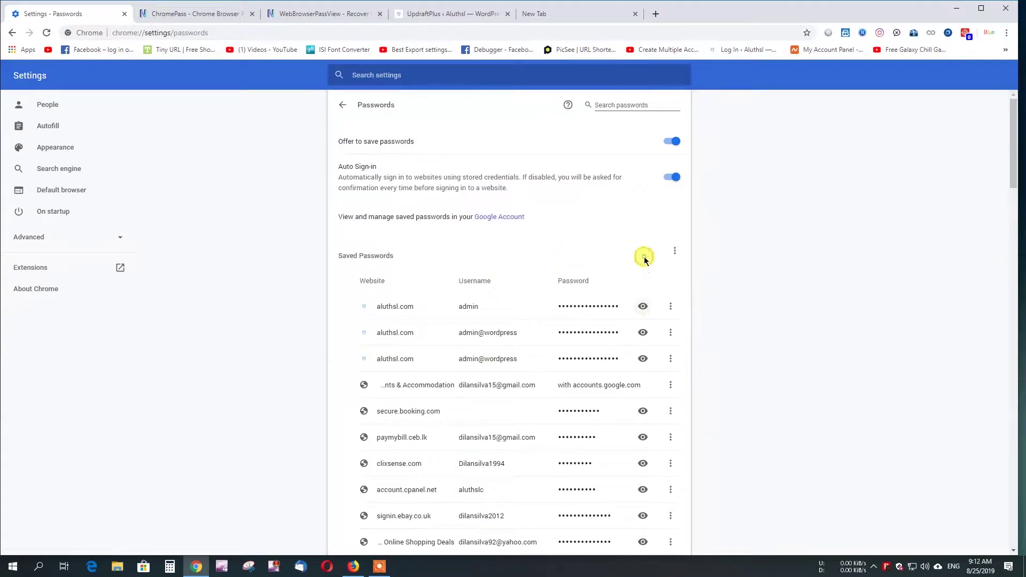
pyautogui.click(642, 332)
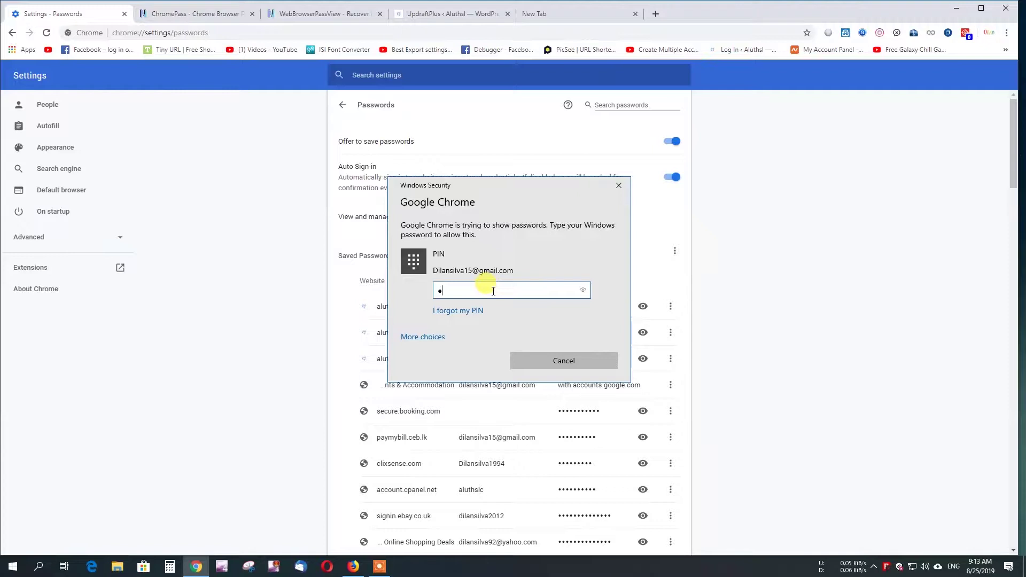
pyautogui.write('123')
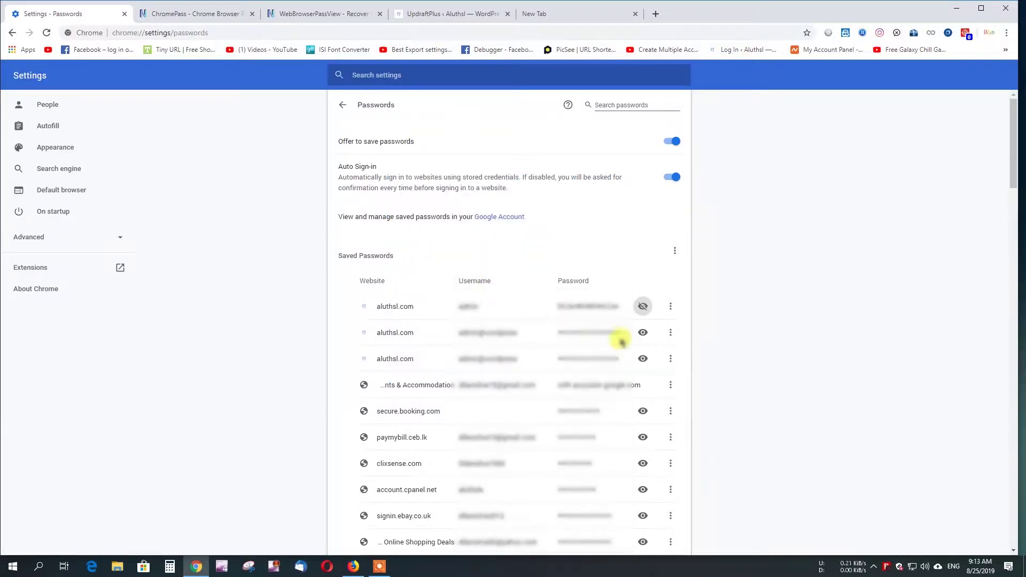
pyautogui.click(641, 335)
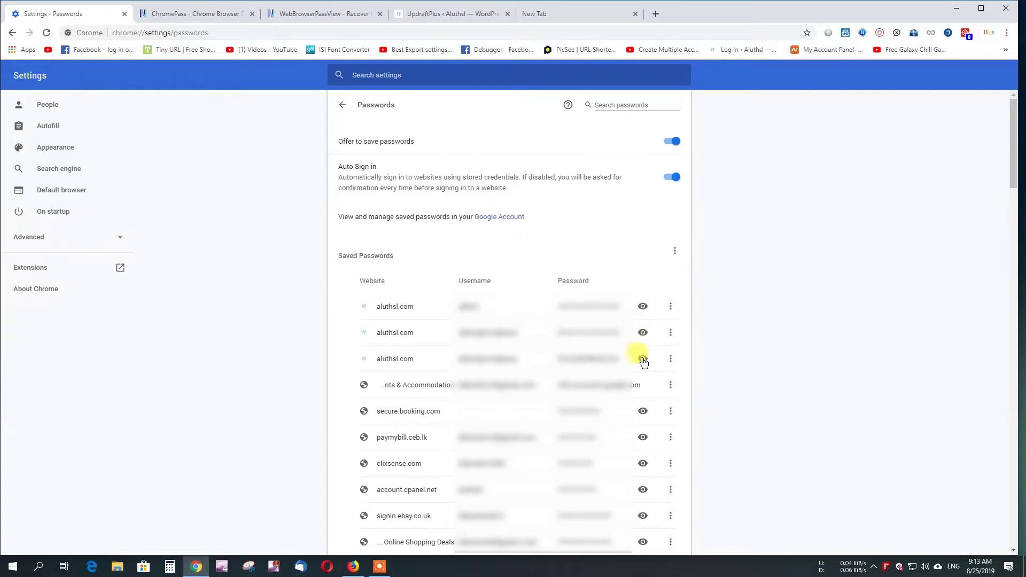
pyautogui.click(956, 7)
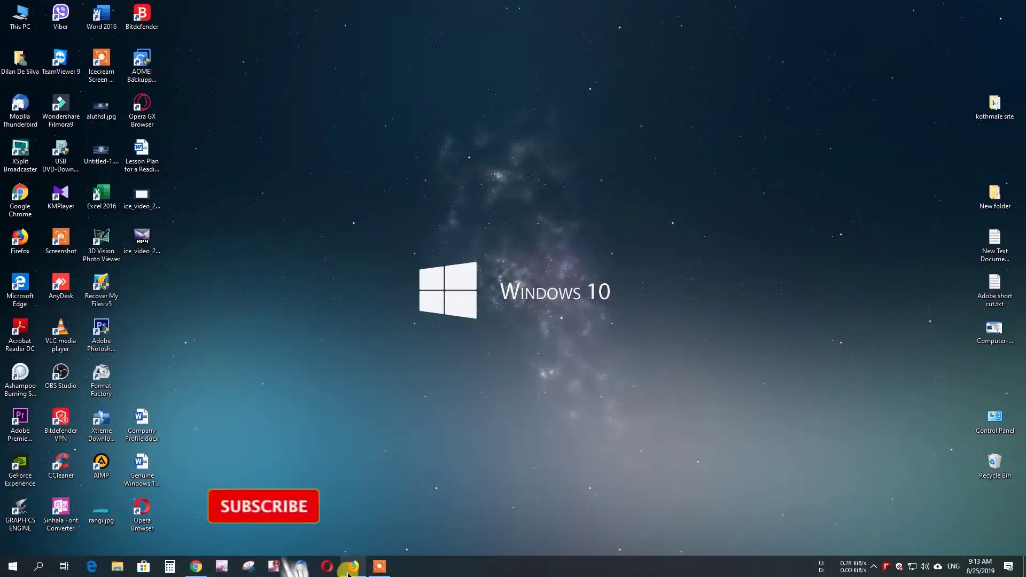
# Step: Confirm Firefox 68.0.2 is up to date in About Firefox, then open its main menu
pyautogui.click(353, 566)
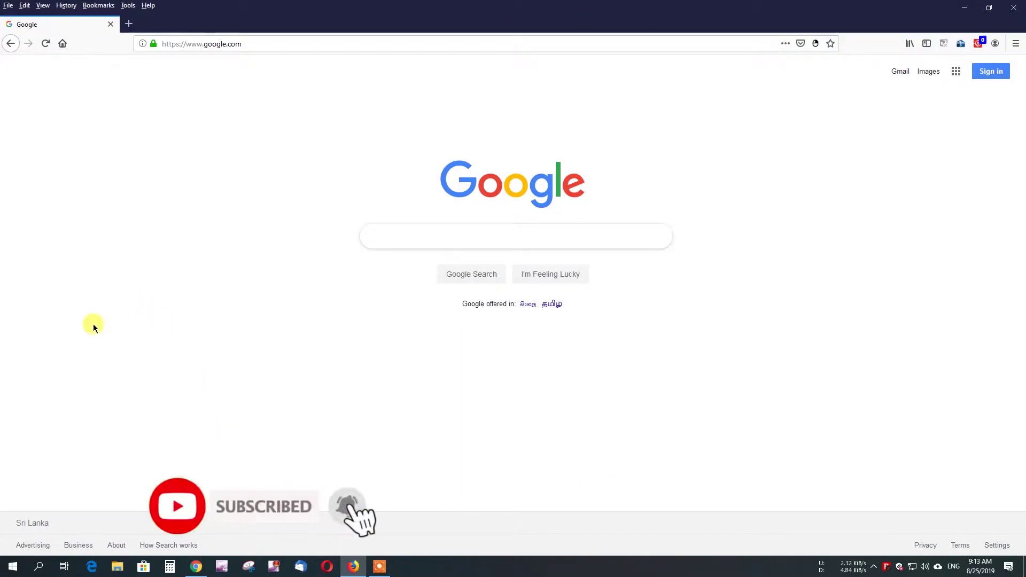
pyautogui.click(146, 7)
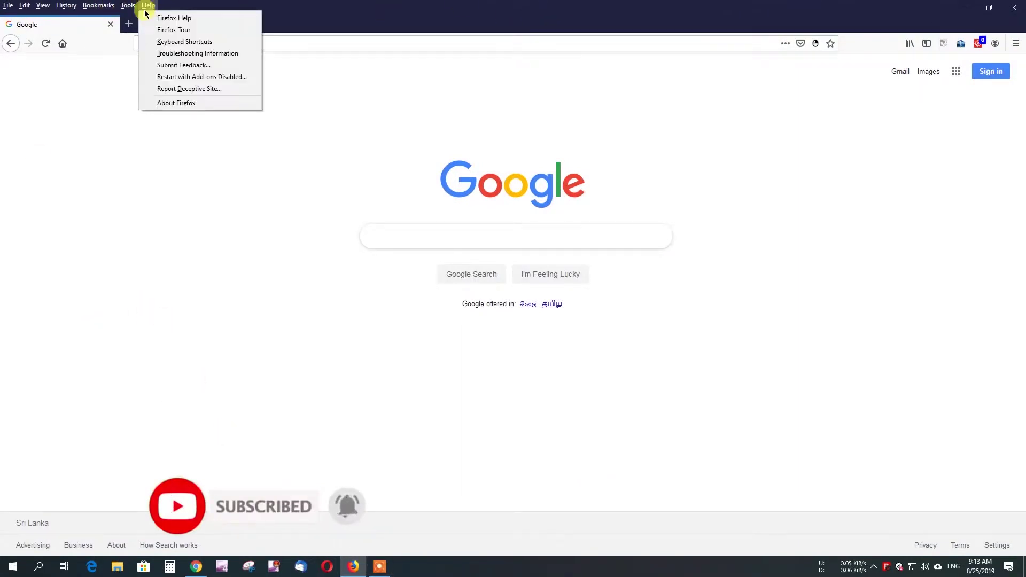
pyautogui.click(164, 101)
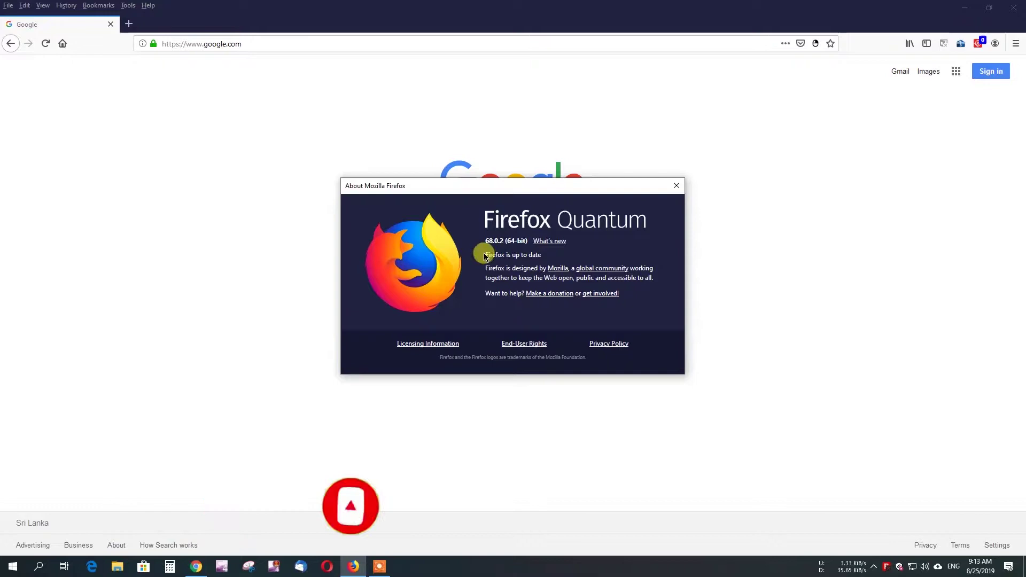
pyautogui.click(678, 187)
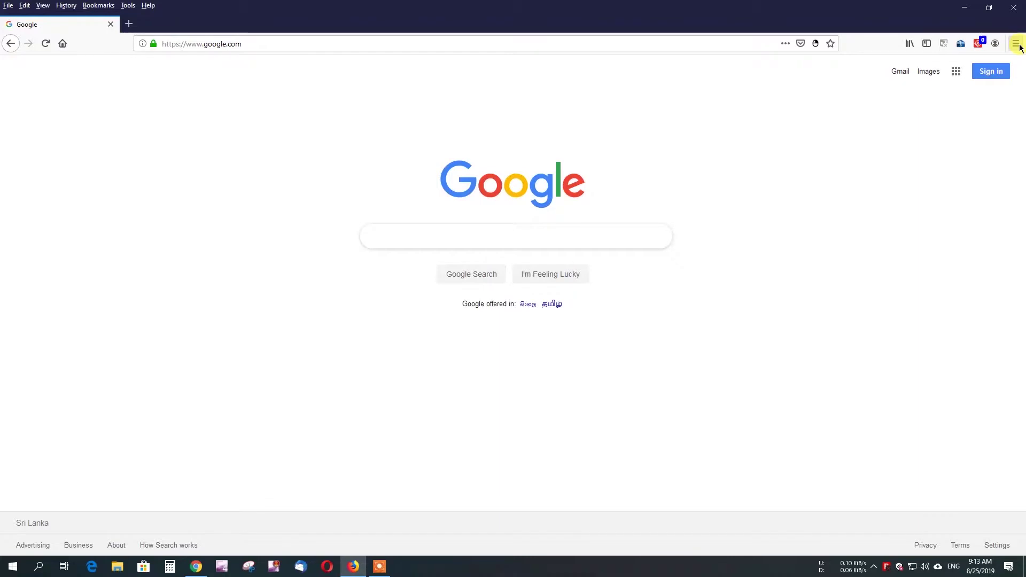
pyautogui.click(1015, 45)
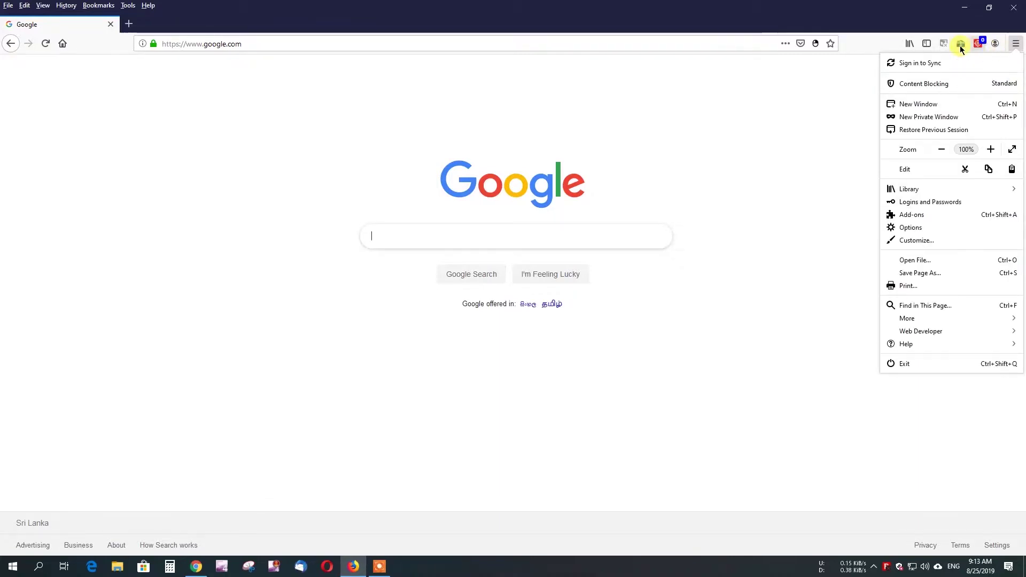
# Step: Show the aluthsl.com password in Firefox's Logins and Passwords, then close the list
pyautogui.click(922, 205)
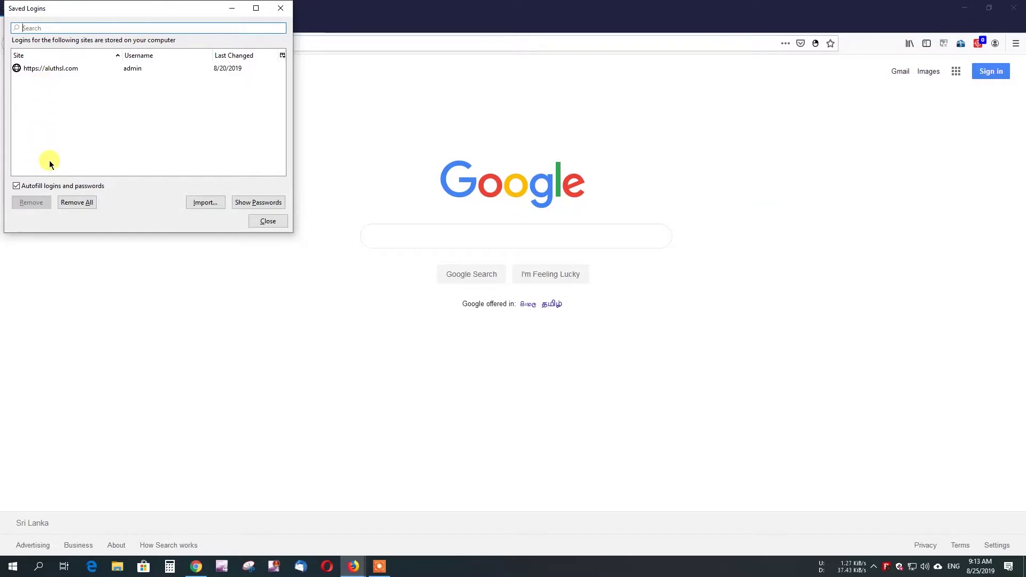
pyautogui.click(44, 72)
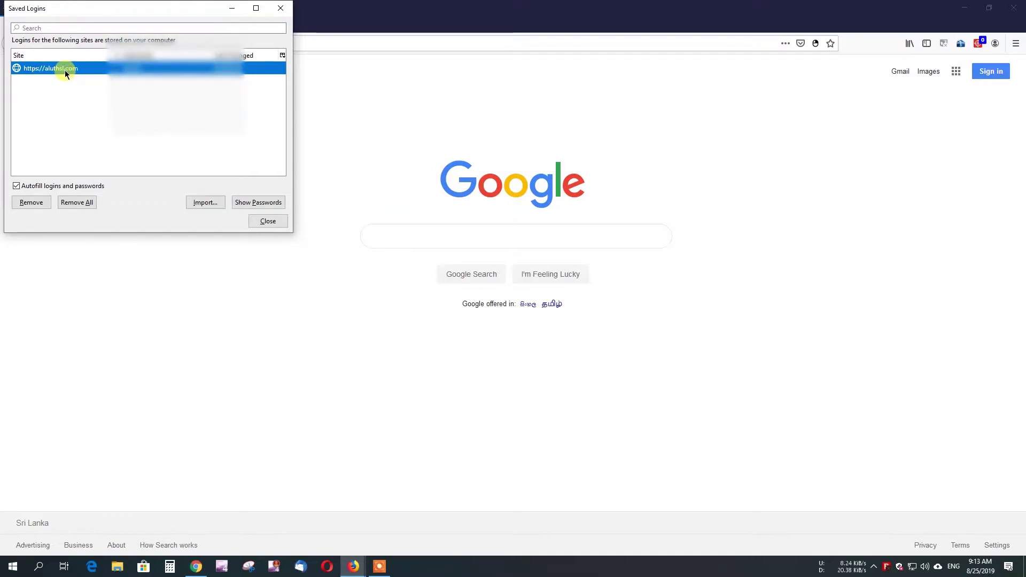
pyautogui.click(247, 206)
pyautogui.click(125, 136)
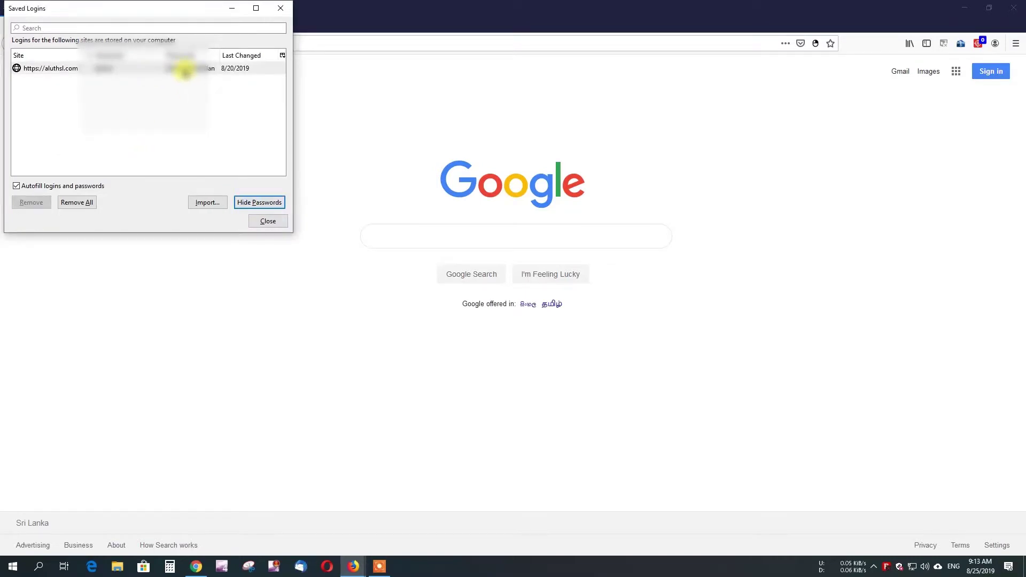
pyautogui.click(259, 224)
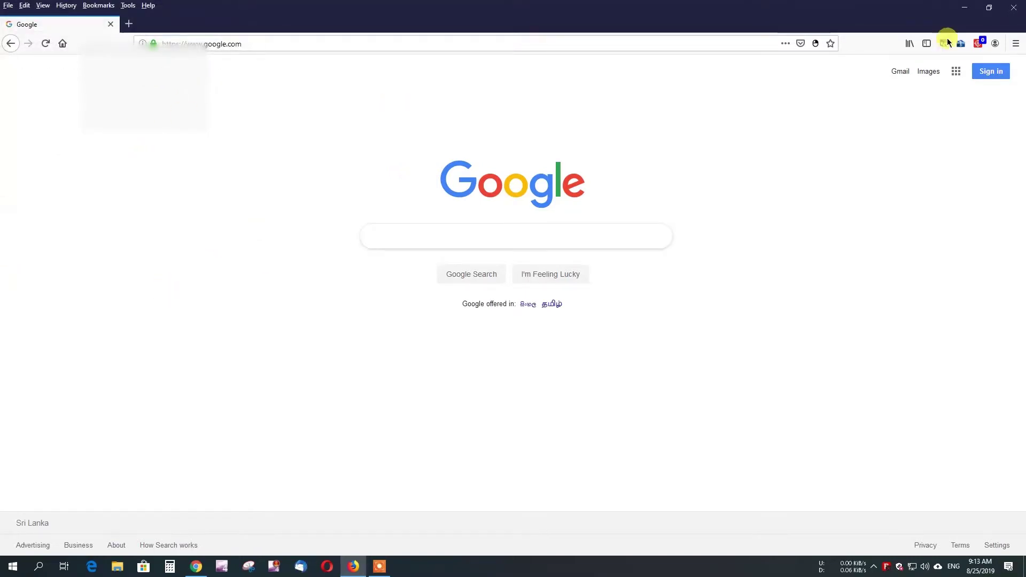
# Step: Close Firefox, glance at the desktop New folder, and return to Chrome's passwords page
pyautogui.click(1019, 4)
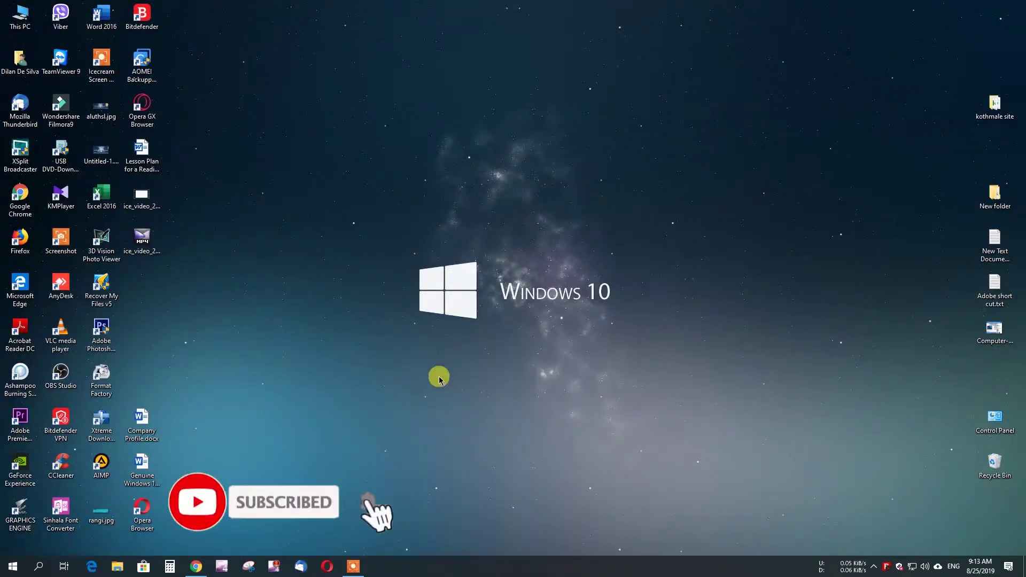
pyautogui.doubleClick(989, 206)
pyautogui.click(963, 7)
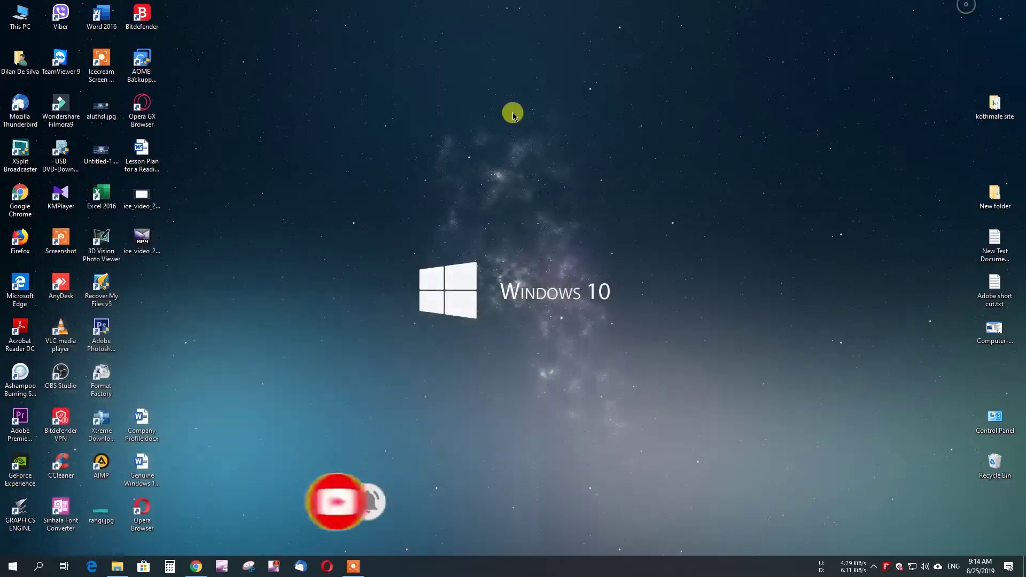
pyautogui.click(197, 567)
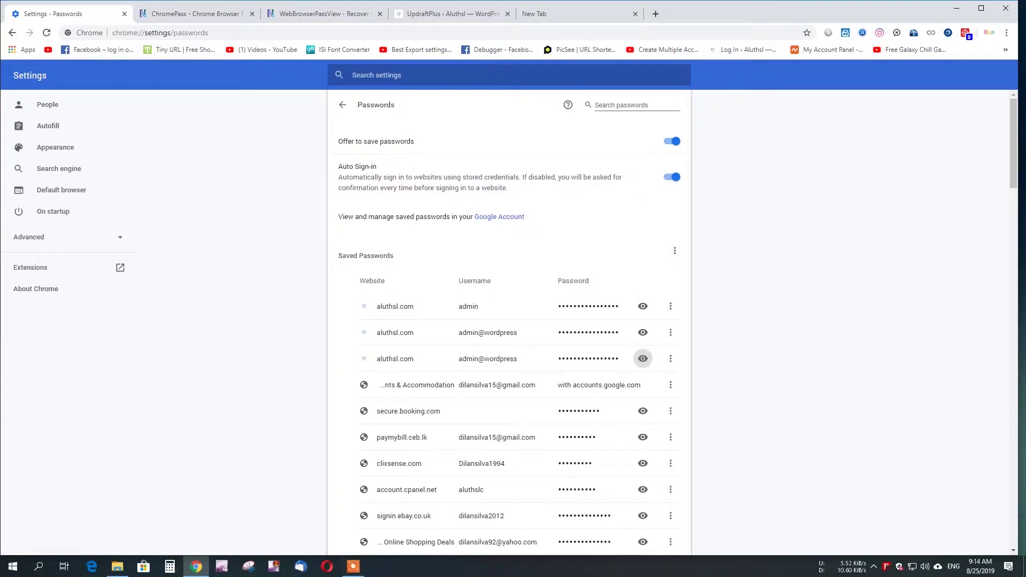
# Step: Look over the NirSoft ChromePass page, then switch to the WebBrowserPassView page
pyautogui.click(208, 12)
pyautogui.scroll(8, 435, 298)
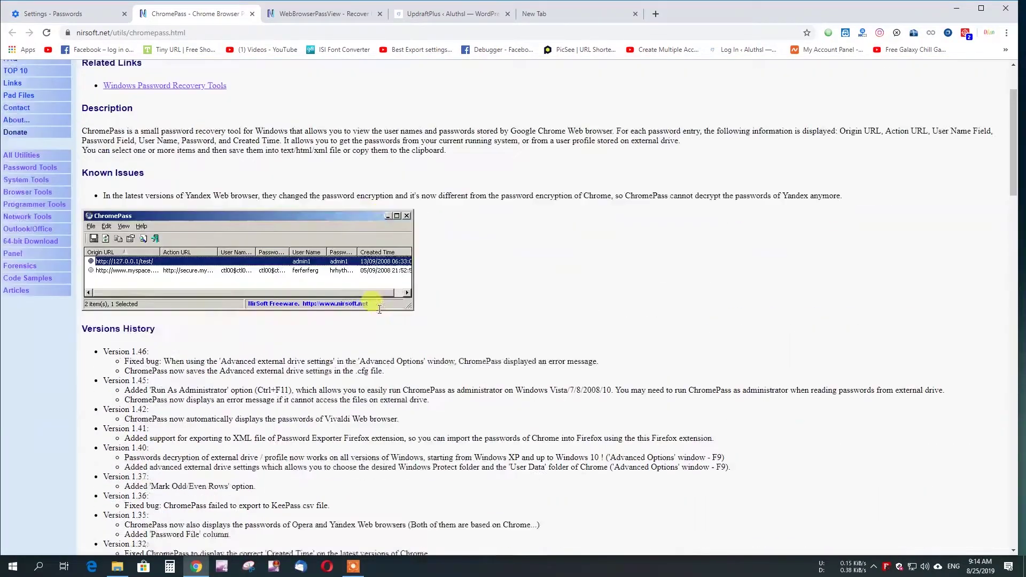
pyautogui.scroll(3, 400, 321)
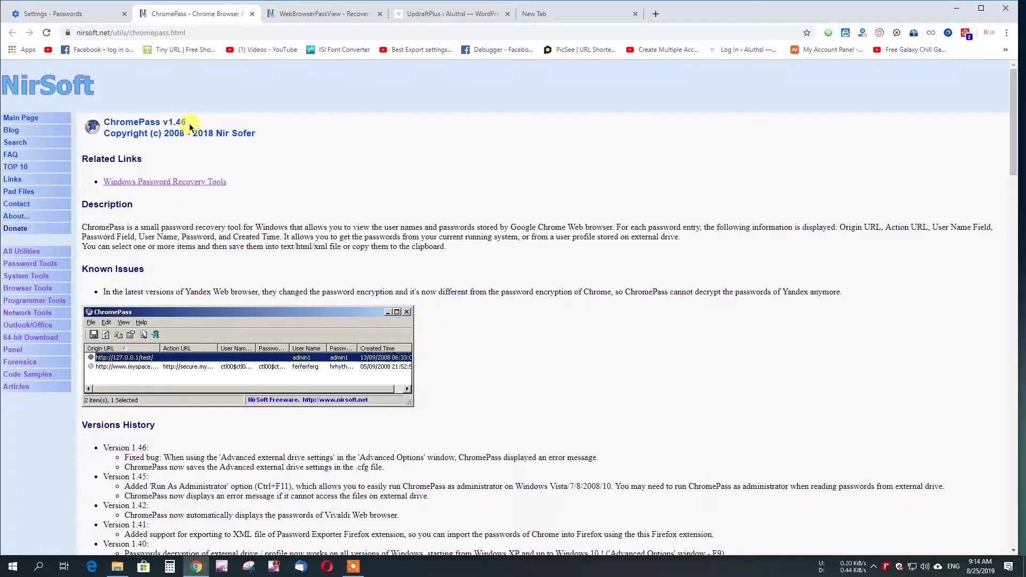
pyautogui.click(304, 11)
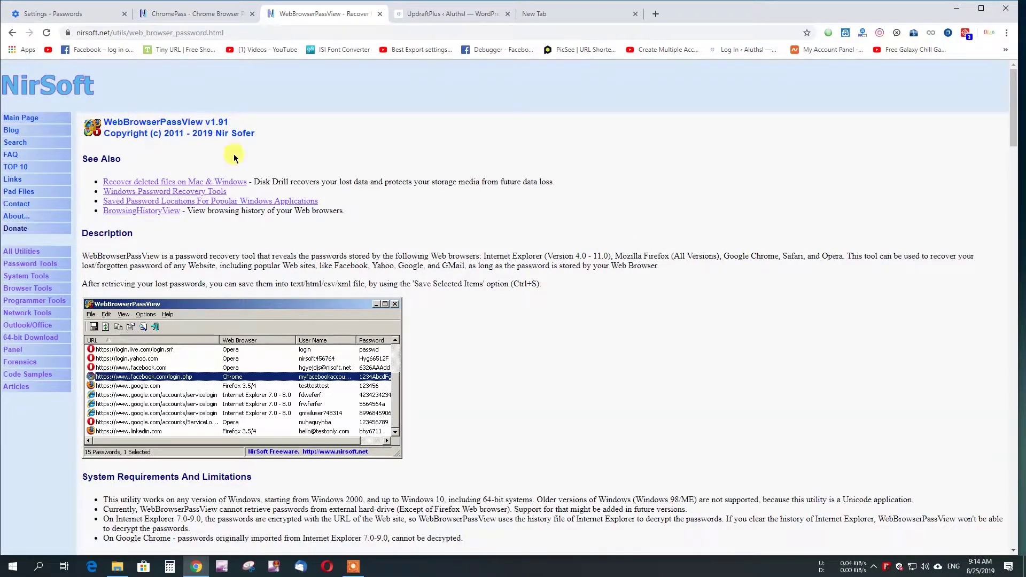
# Step: Open the desktop New folder, dismiss the Bitdefender alert, and open chromepass.zip
pyautogui.click(955, 9)
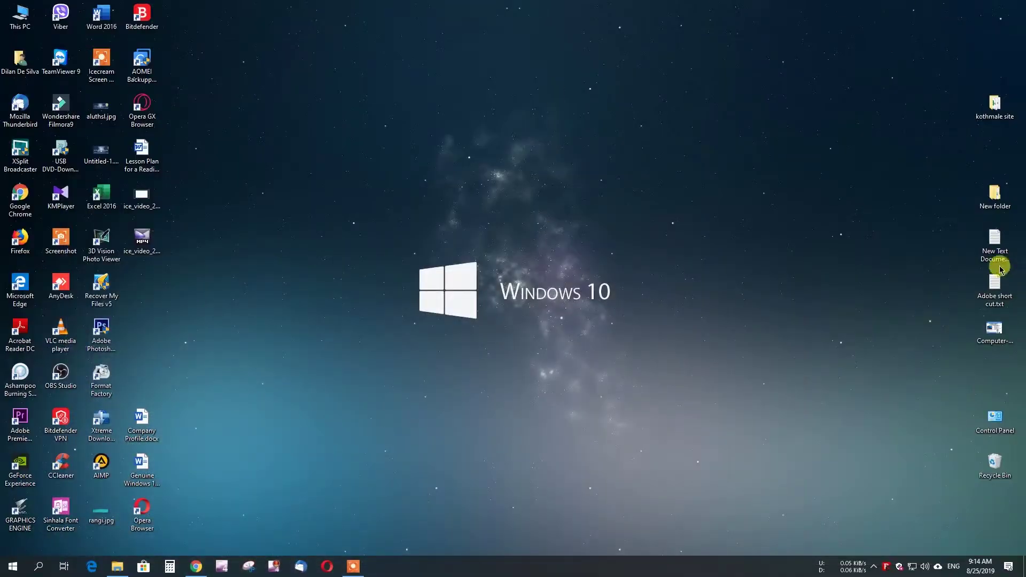
pyautogui.doubleClick(994, 195)
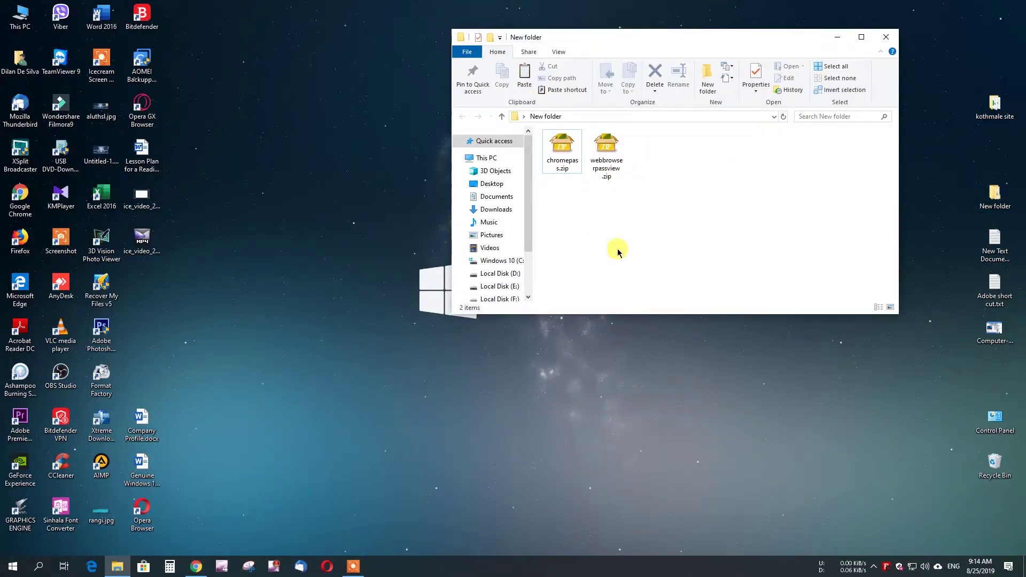
pyautogui.click(886, 572)
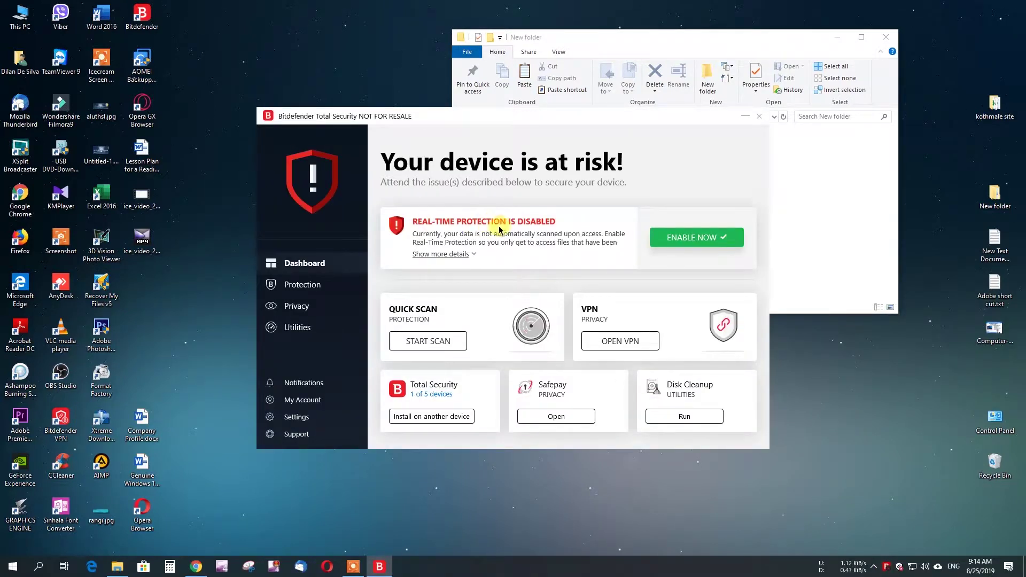
pyautogui.click(747, 122)
pyautogui.click(550, 142)
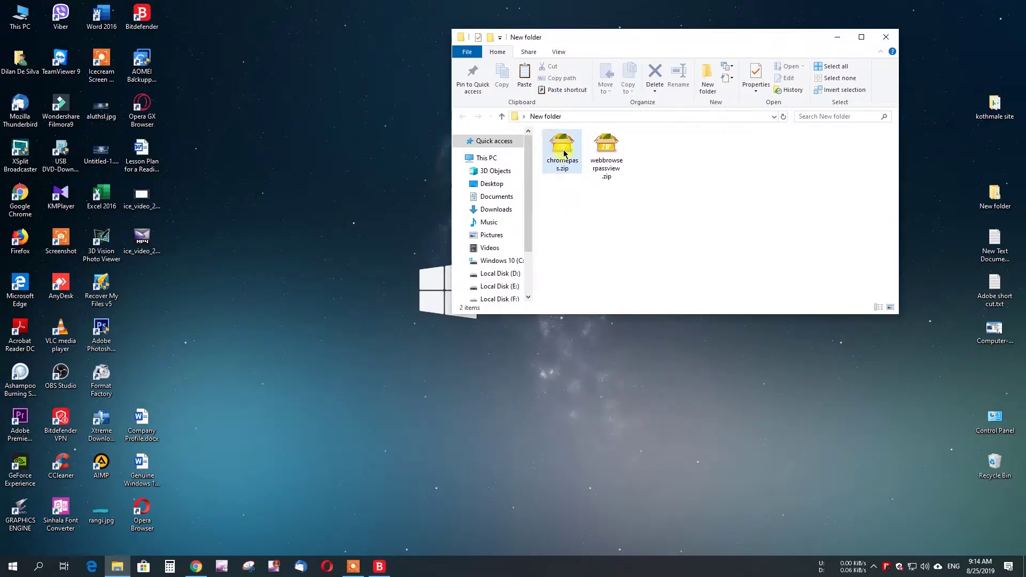
pyautogui.doubleClick(563, 153)
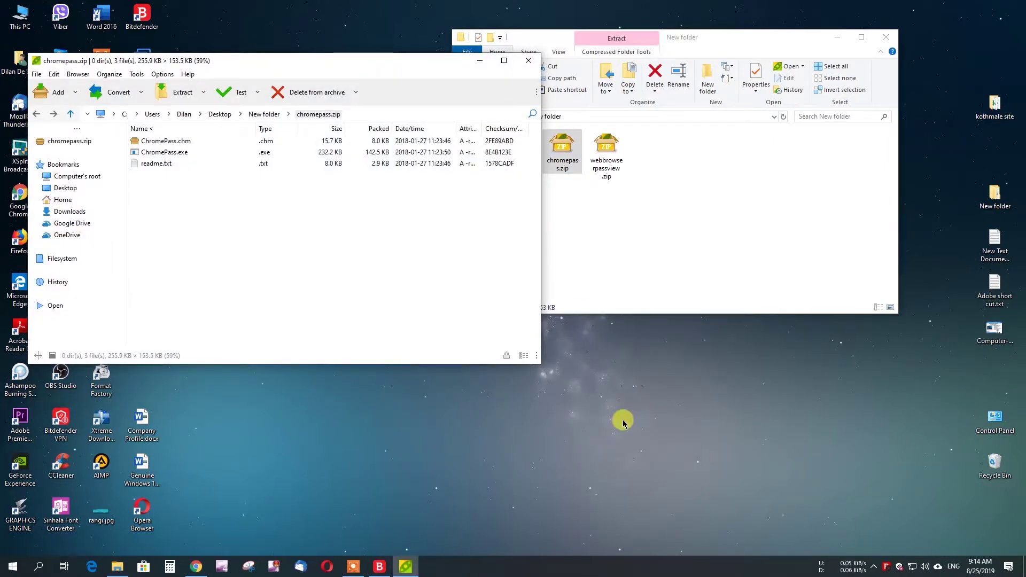
# Step: Run ChromePass.exe maximised, scroll through its 154 saved logins, then close it
pyautogui.doubleClick(160, 152)
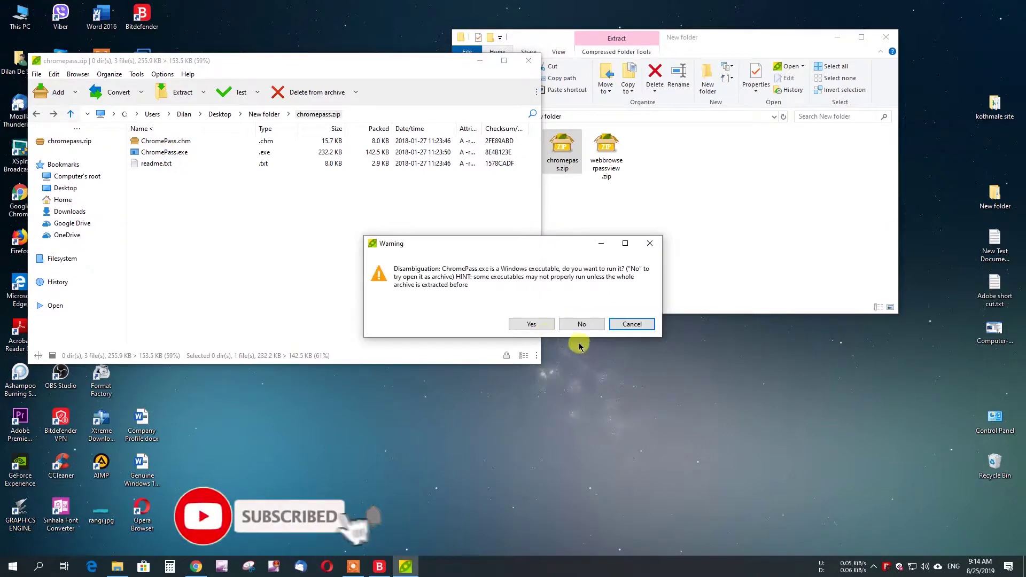
pyautogui.click(531, 323)
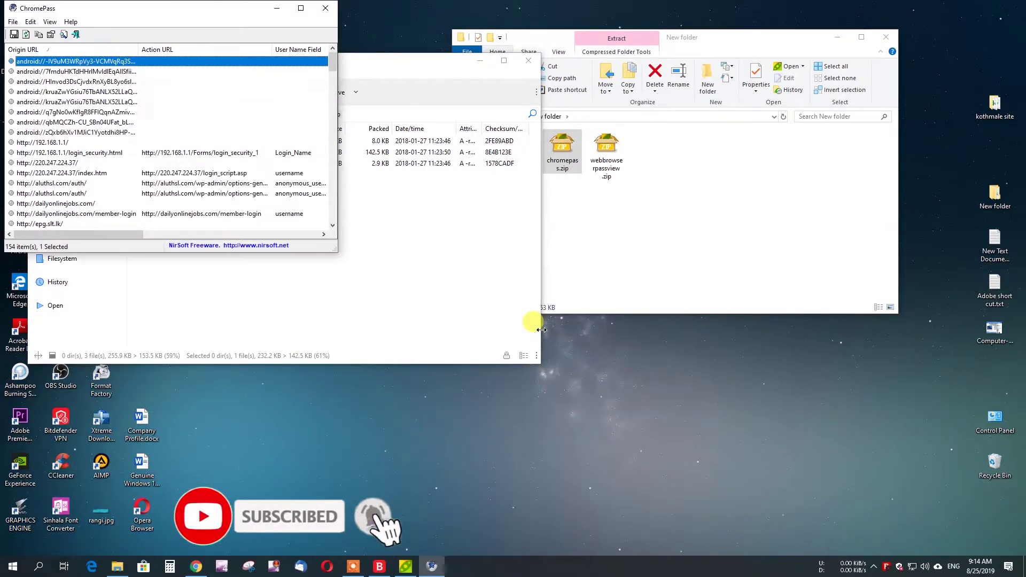
pyautogui.click(302, 9)
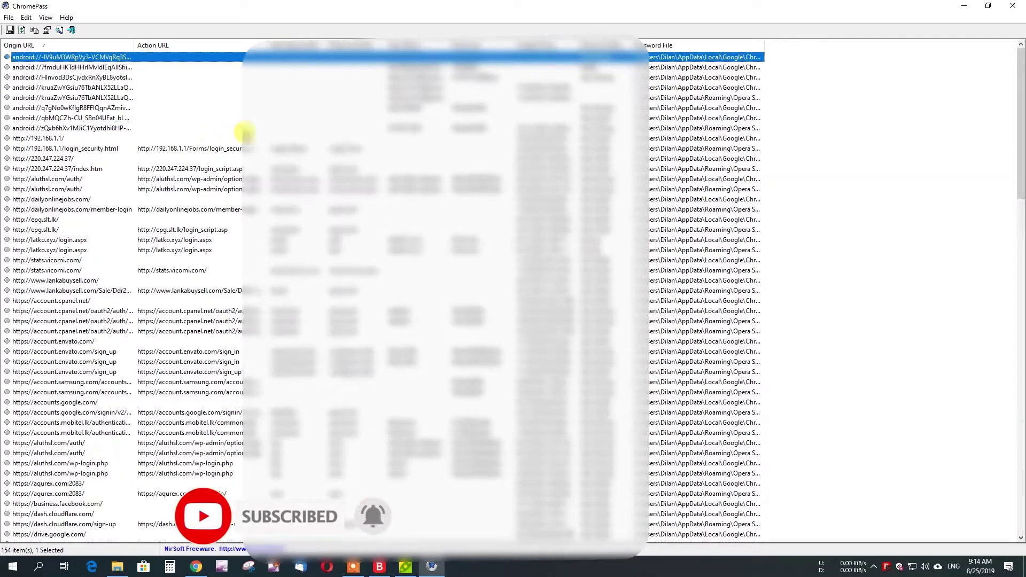
pyautogui.scroll(-3, 155, 132)
pyautogui.scroll(-6, 155, 133)
pyautogui.scroll(-4, 156, 136)
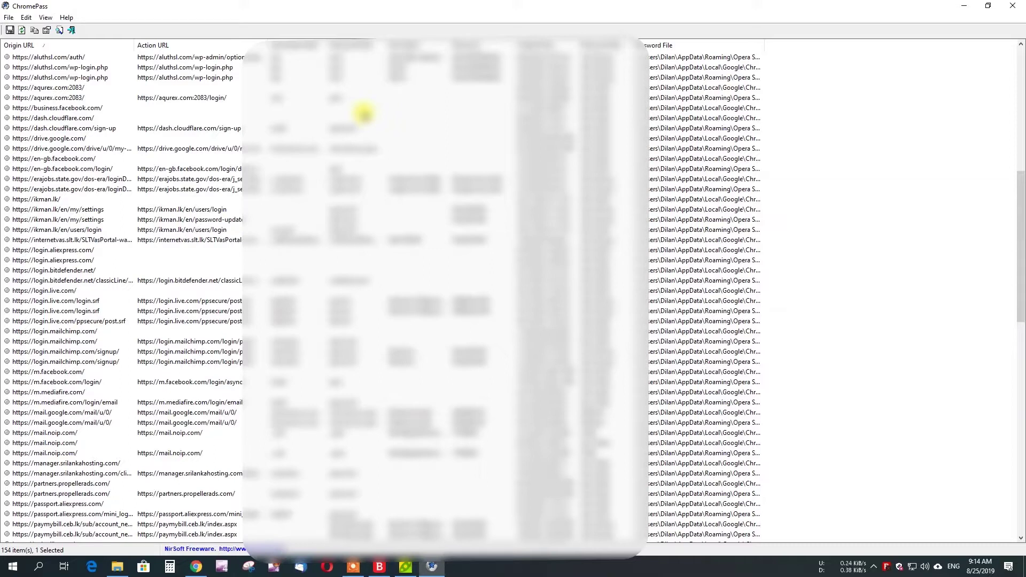
pyautogui.scroll(-5, 392, 118)
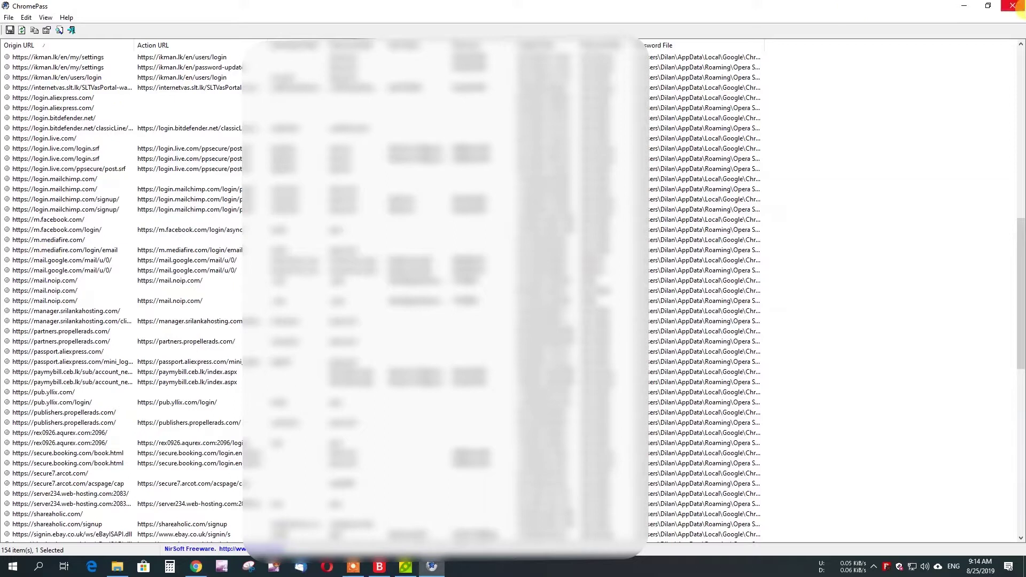
pyautogui.scroll(-6, 332, 327)
pyautogui.scroll(-9, 332, 328)
pyautogui.scroll(-2, 328, 323)
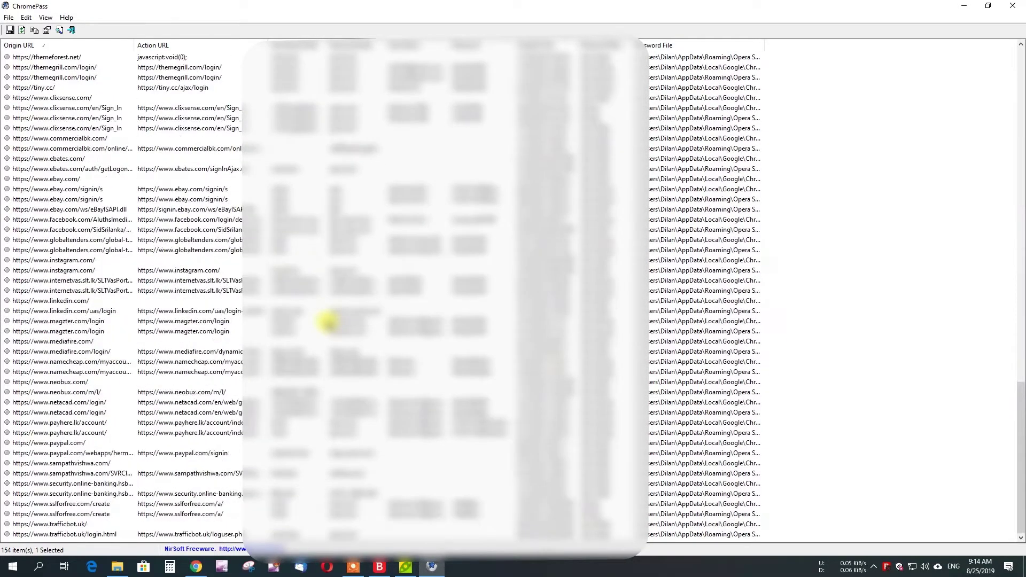
pyautogui.click(1019, 8)
# Step: Close chromepass.zip and launch WebBrowserPassView.exe from webbrowserpassview.zip
pyautogui.click(515, 49)
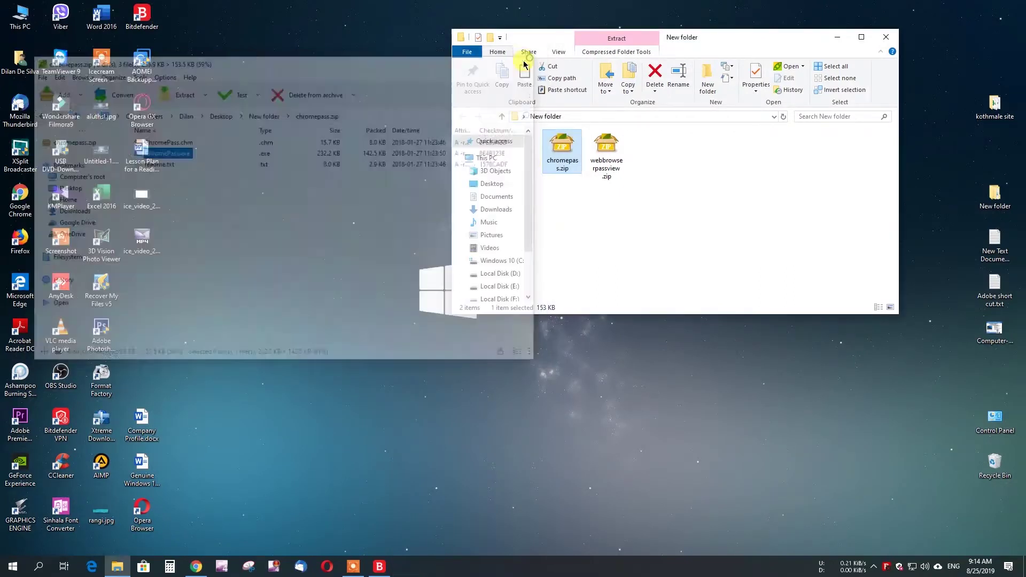
pyautogui.click(607, 151)
pyautogui.doubleClick(607, 152)
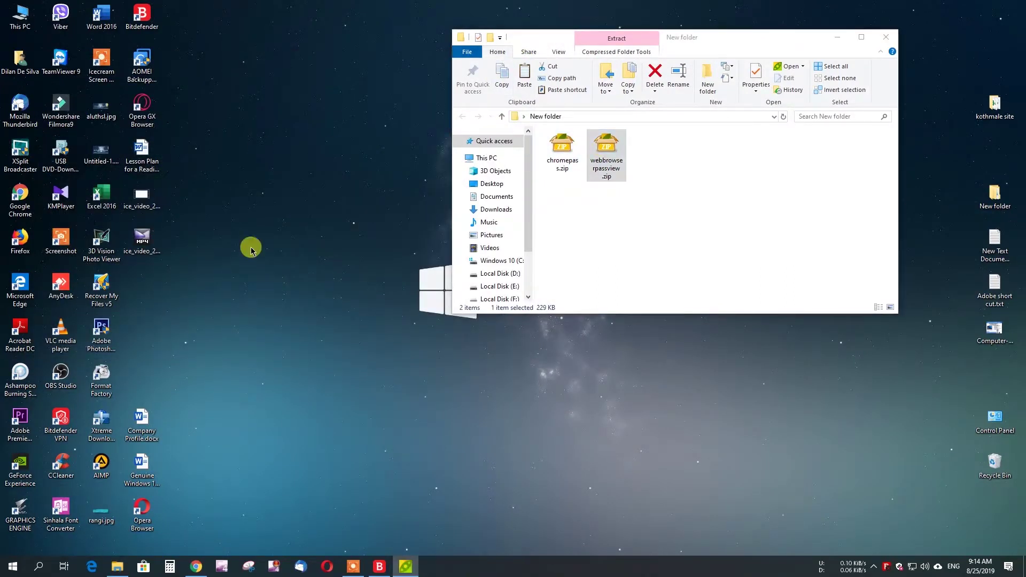
pyautogui.click(180, 165)
pyautogui.doubleClick(180, 165)
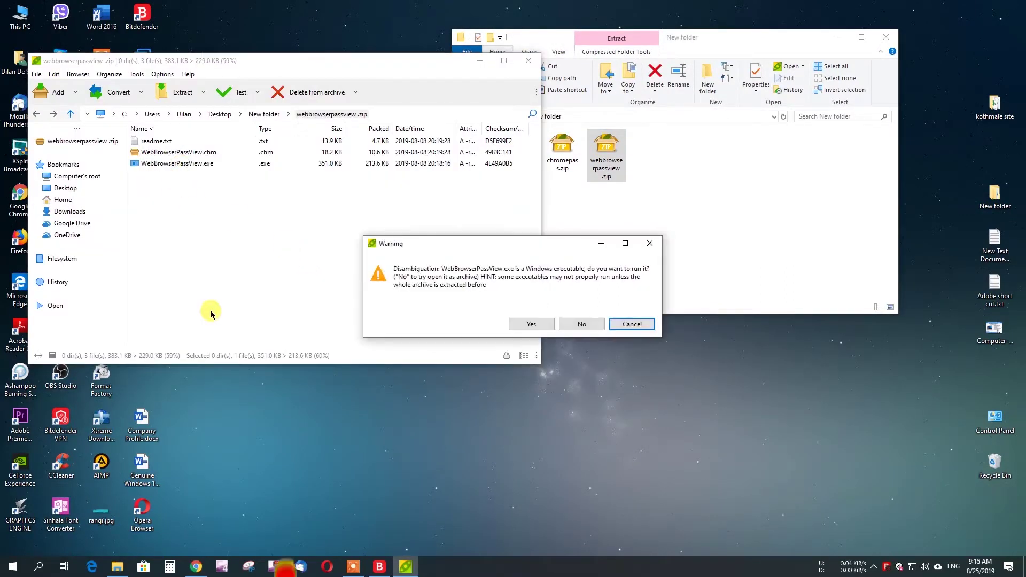
pyautogui.click(470, 322)
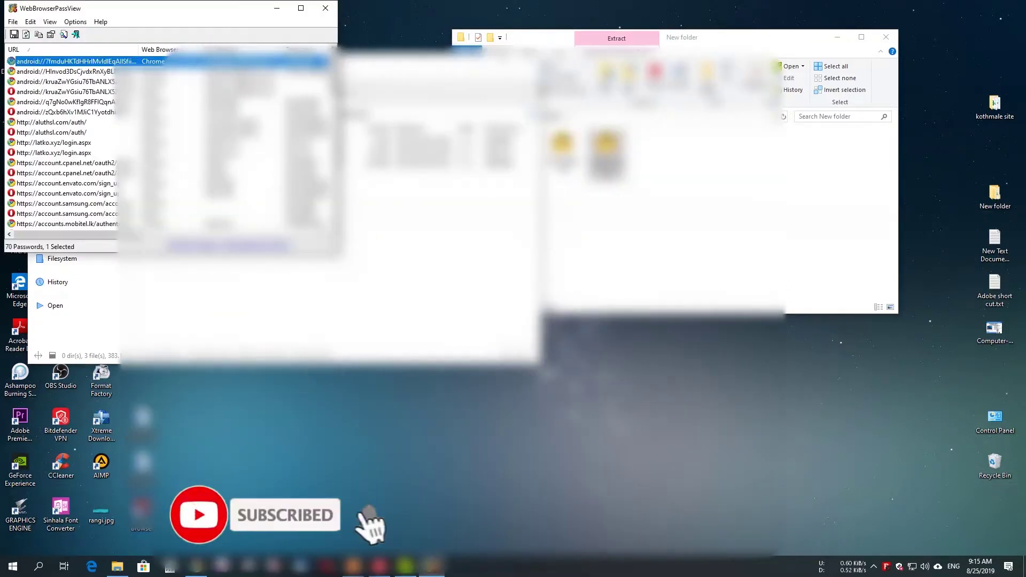
# Step: Maximise WebBrowserPassView and scroll through its 70 saved browser passwords
pyautogui.click(301, 8)
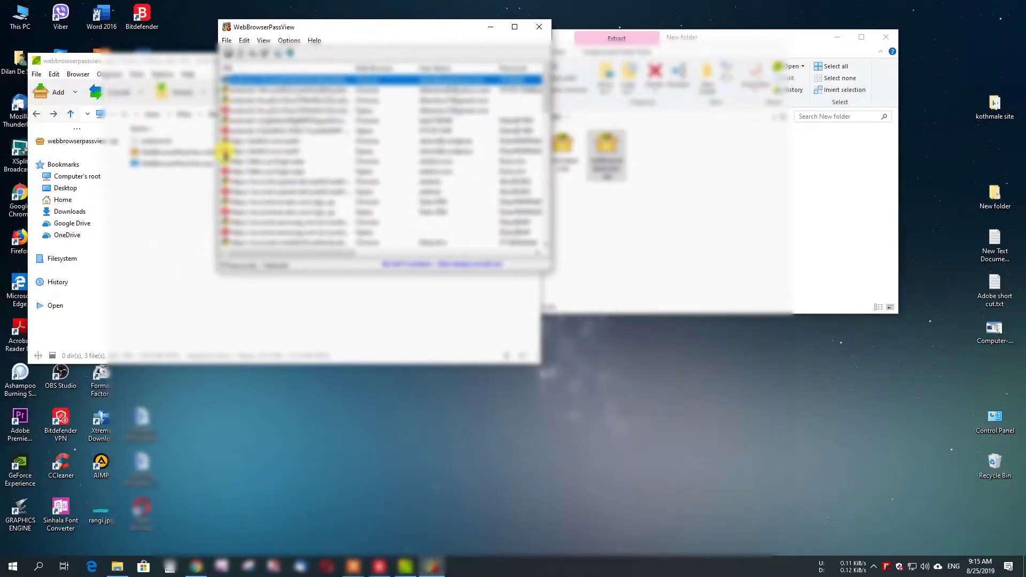
pyautogui.scroll(-3, 230, 190)
pyautogui.scroll(-3, 232, 192)
pyautogui.scroll(-3, 233, 195)
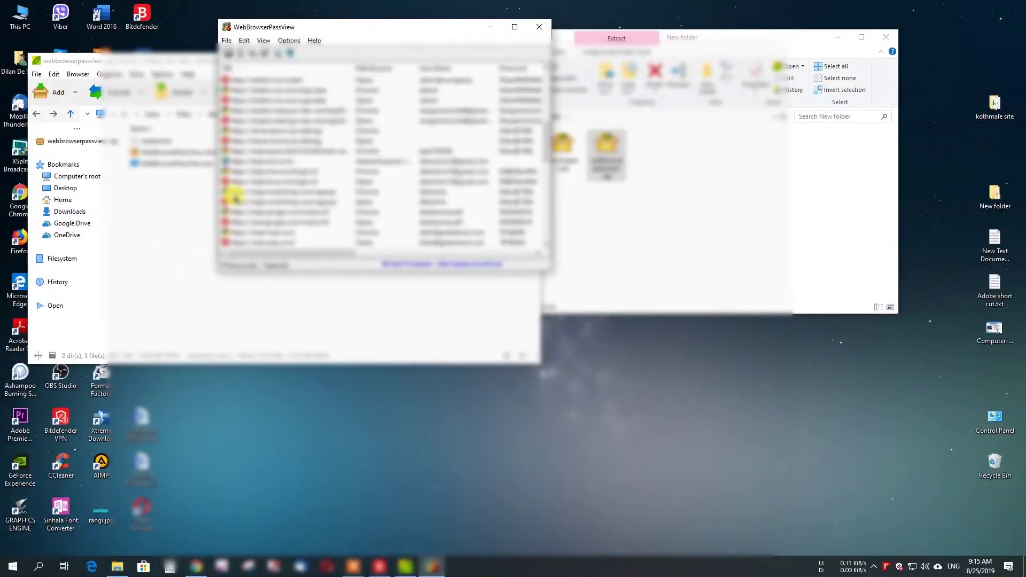
pyautogui.scroll(-3, 235, 198)
pyautogui.scroll(-1, 235, 198)
pyautogui.click(512, 31)
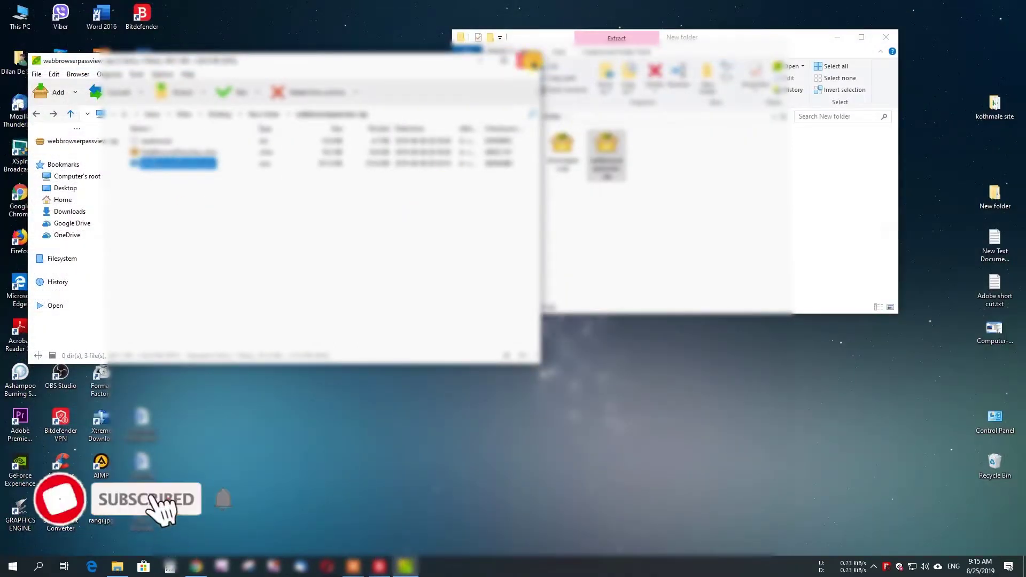
# Step: Close the New folder window and refresh the empty desktop
pyautogui.click(885, 37)
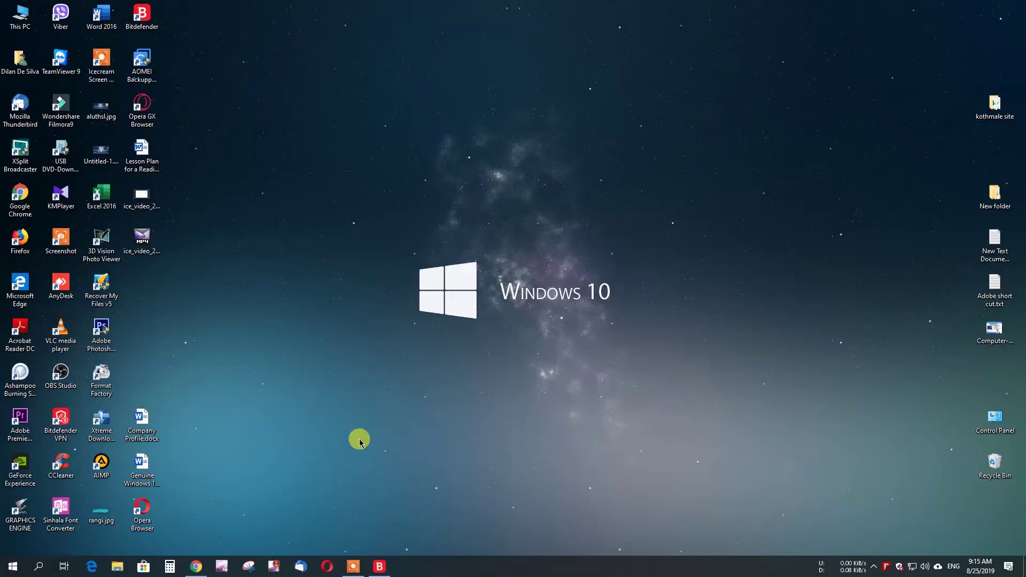
pyautogui.rightClick(320, 364)
pyautogui.click(352, 394)
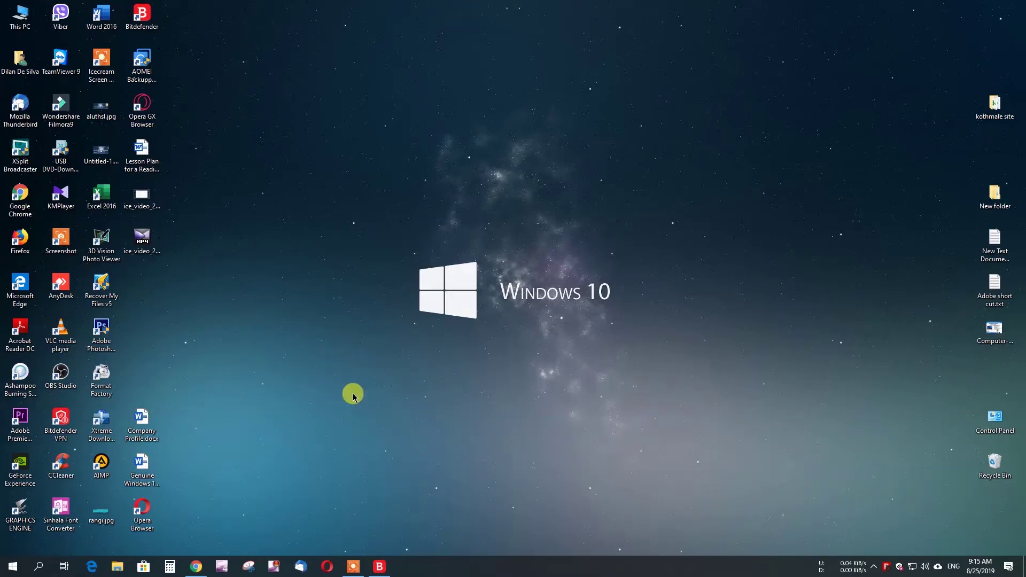